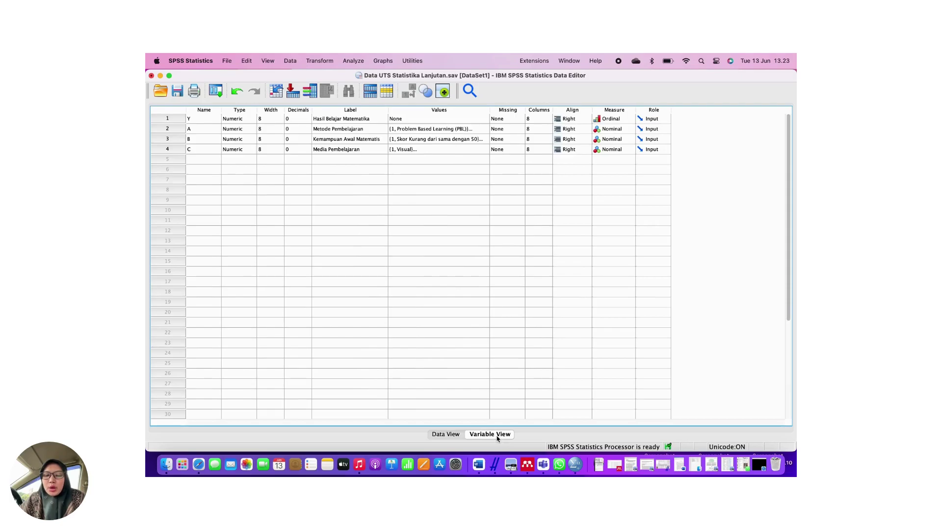
Review the data values and variable definitions, checking the name, label and measurement level of variable Y.
{"action": "left_click", "coordinate": [454, 434]}
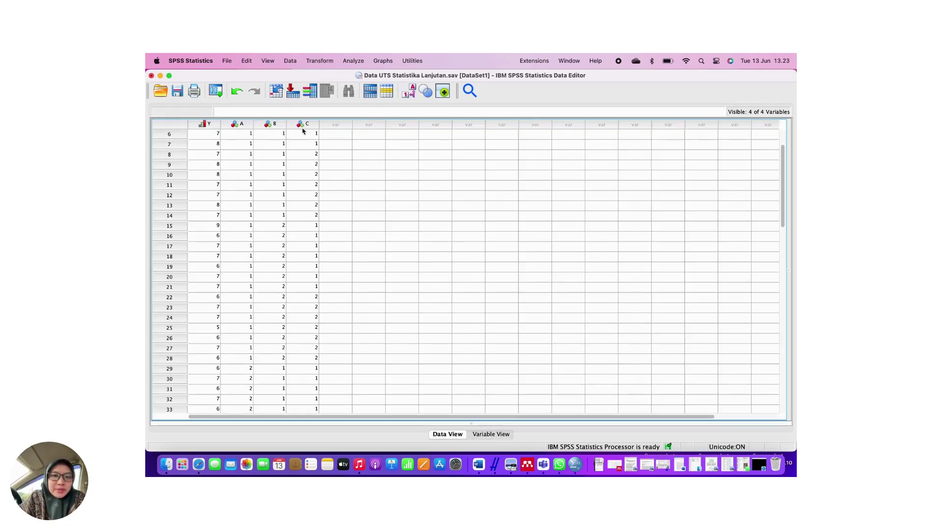
{"action": "left_click", "coordinate": [489, 435]}
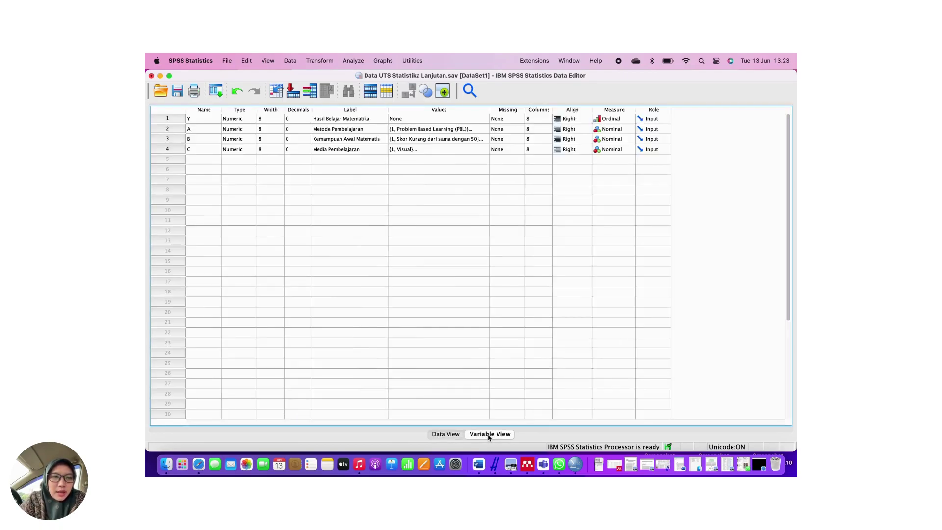
{"action": "left_click", "coordinate": [202, 119]}
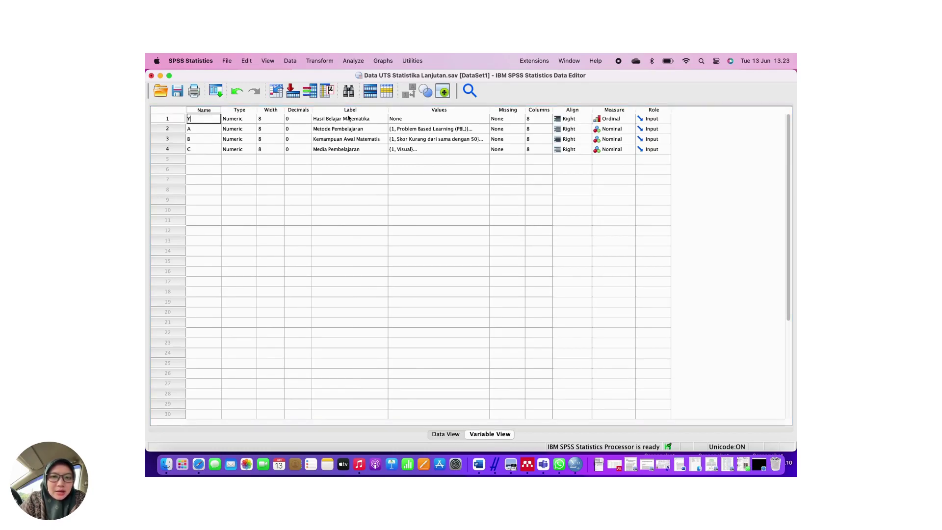
{"action": "left_click", "coordinate": [375, 118]}
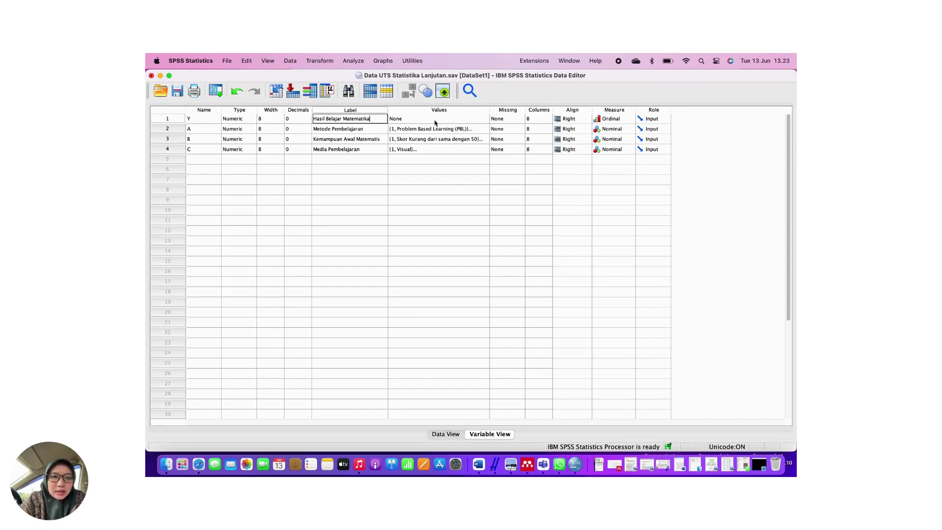
{"action": "left_click", "coordinate": [619, 120]}
{"action": "left_click", "coordinate": [613, 118]}
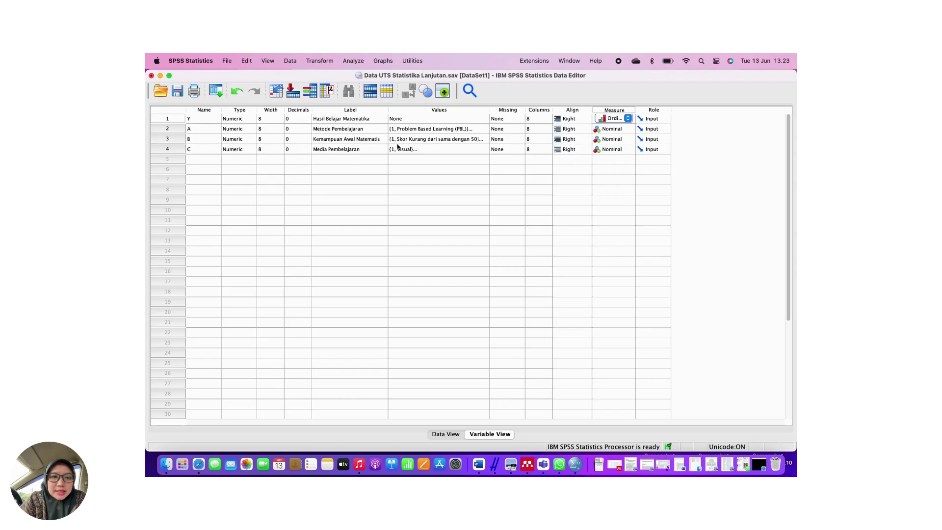
Inspect the value labels defined for Metode Pembelajaran, Kemampuan Awal Matematis and Media Pembelajaran.
{"action": "left_click", "coordinate": [471, 130]}
{"action": "left_click", "coordinate": [486, 130]}
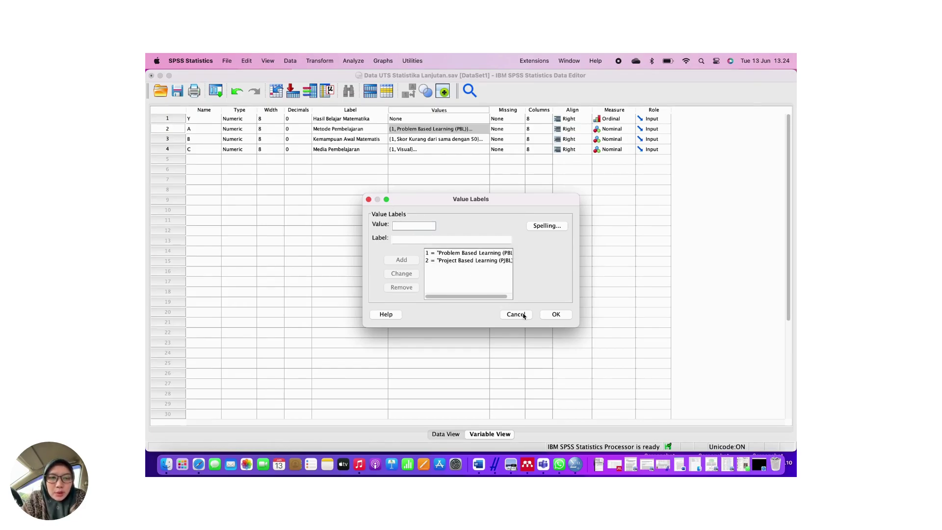
{"action": "left_click", "coordinate": [551, 316]}
{"action": "left_click", "coordinate": [471, 138]}
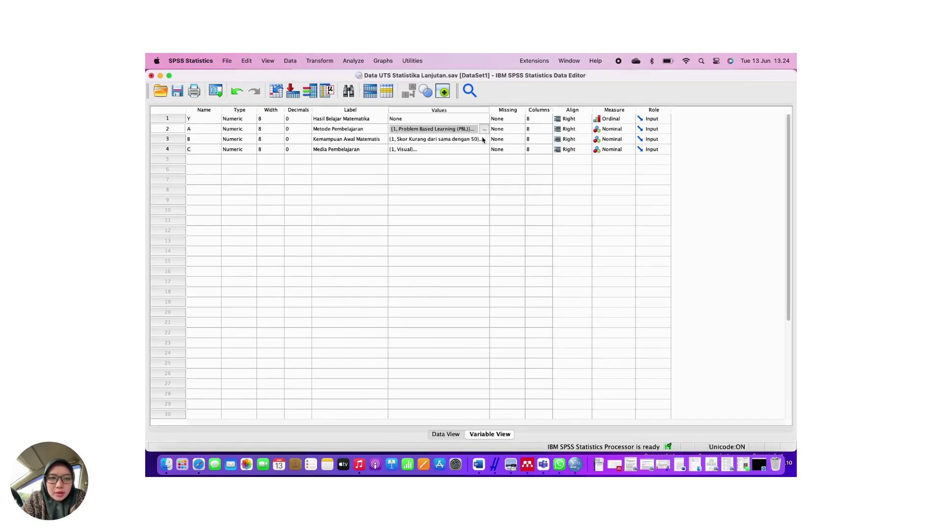
{"action": "left_click", "coordinate": [484, 139]}
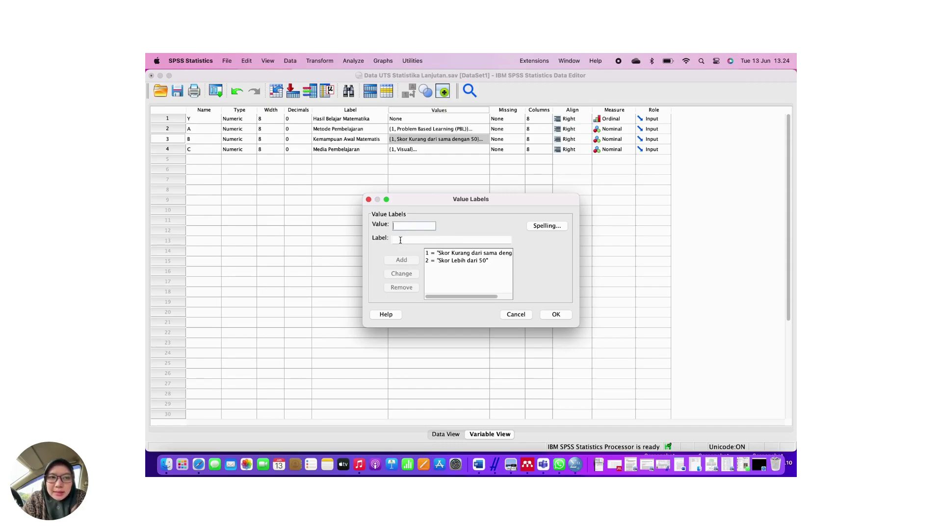
{"action": "left_click", "coordinate": [557, 317]}
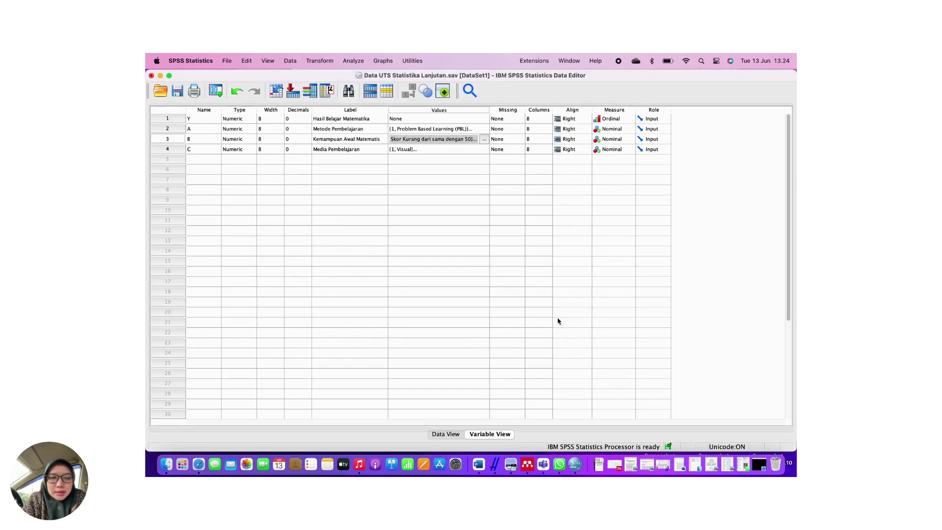
{"action": "double_click", "coordinate": [482, 150]}
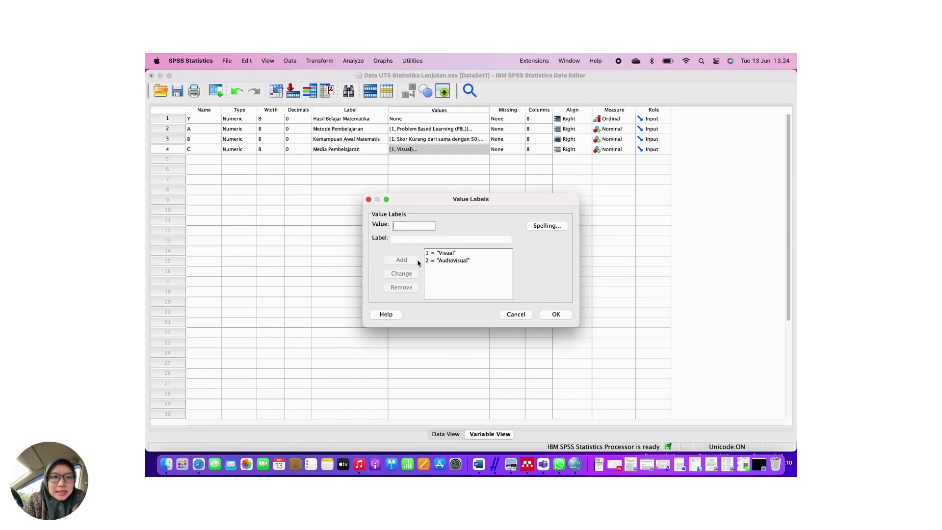
{"action": "left_click", "coordinate": [556, 315]}
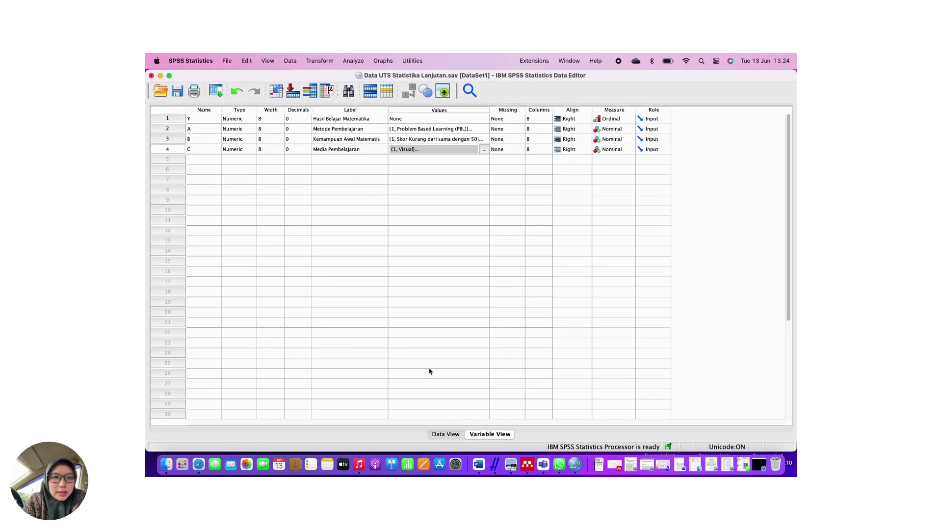
Start a General Linear Model Univariate analysis from the data view with Hasil Belajar Matematika as the dependent variable.
{"action": "left_click", "coordinate": [450, 436]}
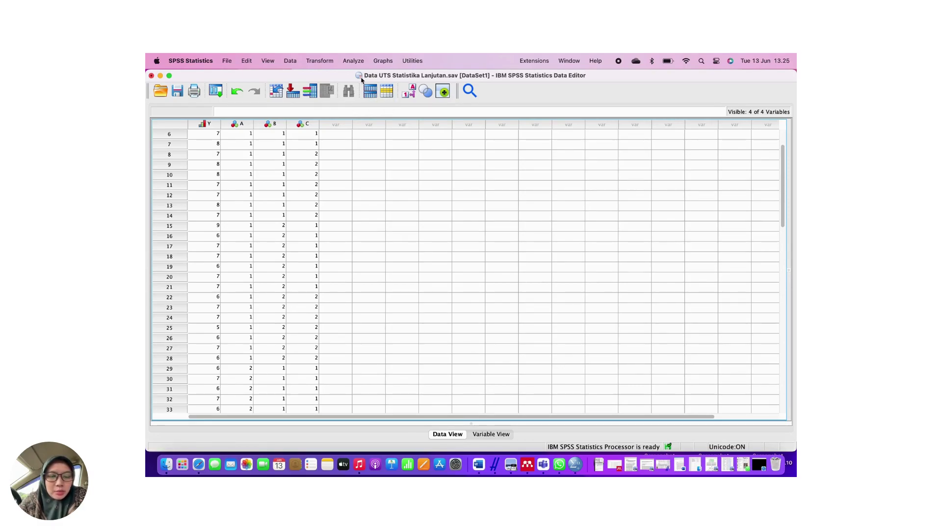
{"action": "left_click", "coordinate": [353, 61]}
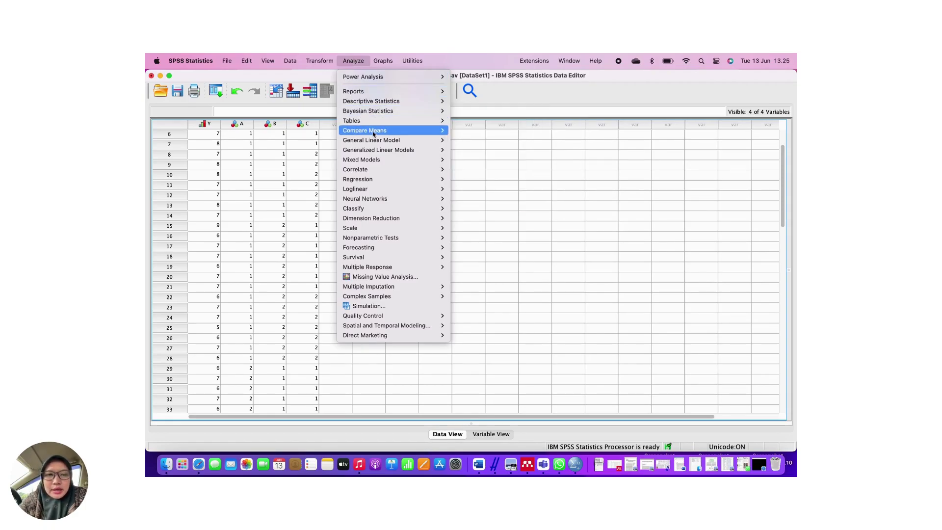
{"action": "mouse_move", "coordinate": [375, 142]}
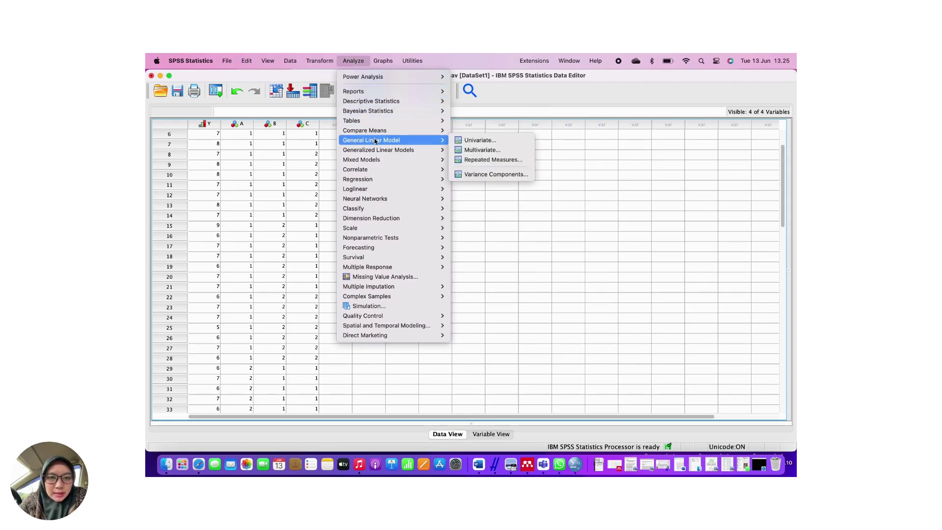
{"action": "left_click", "coordinate": [475, 142]}
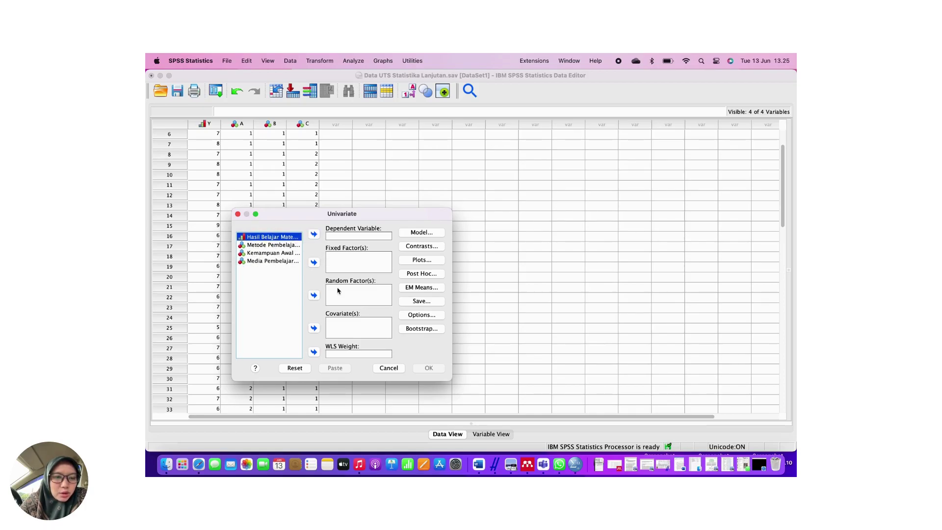
{"action": "left_click", "coordinate": [314, 235]}
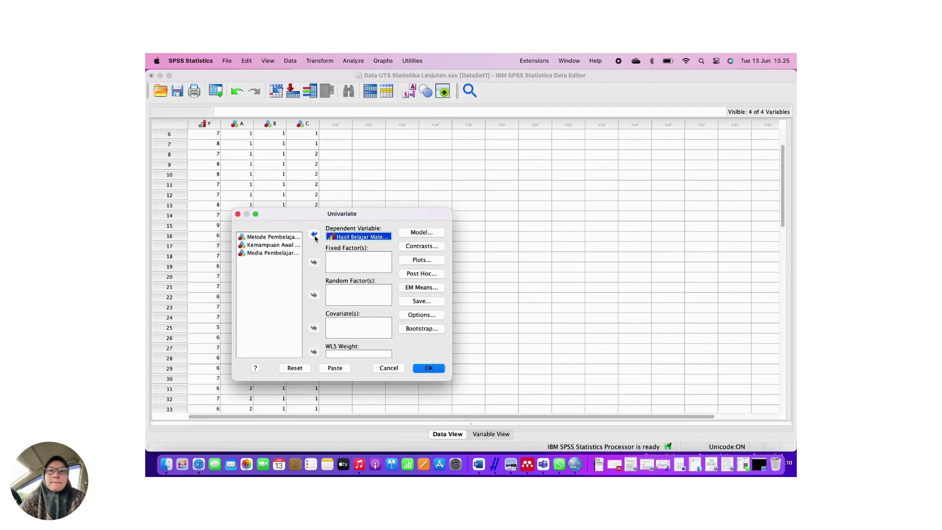
Assign Metode Pembelajaran, Kemampuan Awal Matematis and Media Pembelajaran as the fixed factors.
{"action": "left_click", "coordinate": [283, 238]}
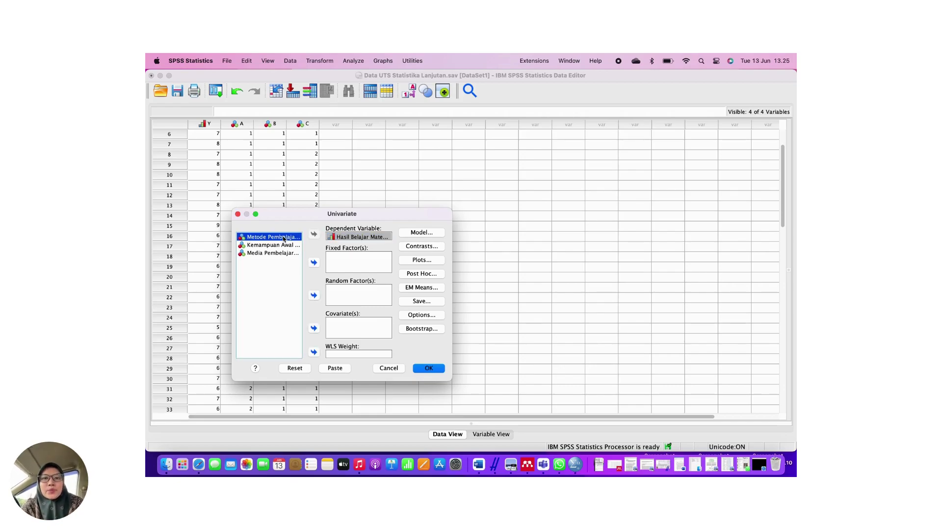
{"action": "left_click", "coordinate": [314, 264]}
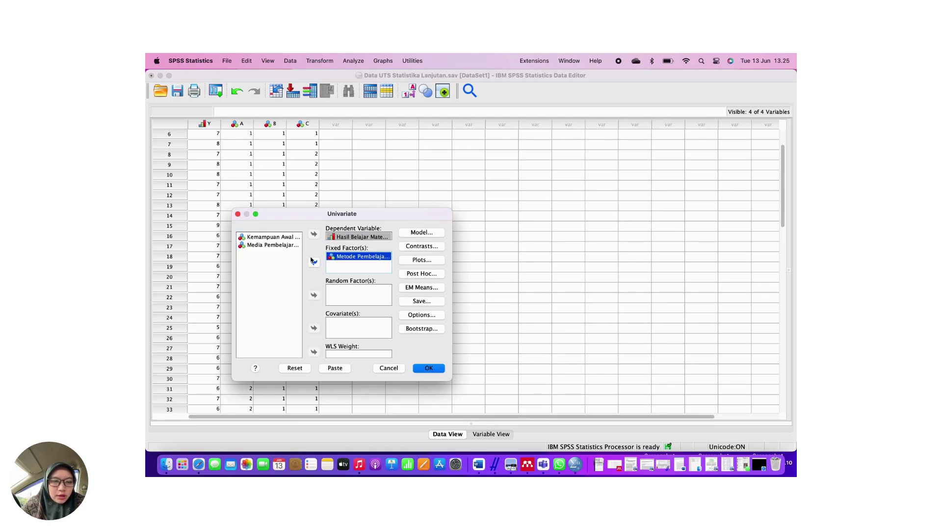
{"action": "left_click", "coordinate": [286, 238]}
{"action": "left_click", "coordinate": [314, 263]}
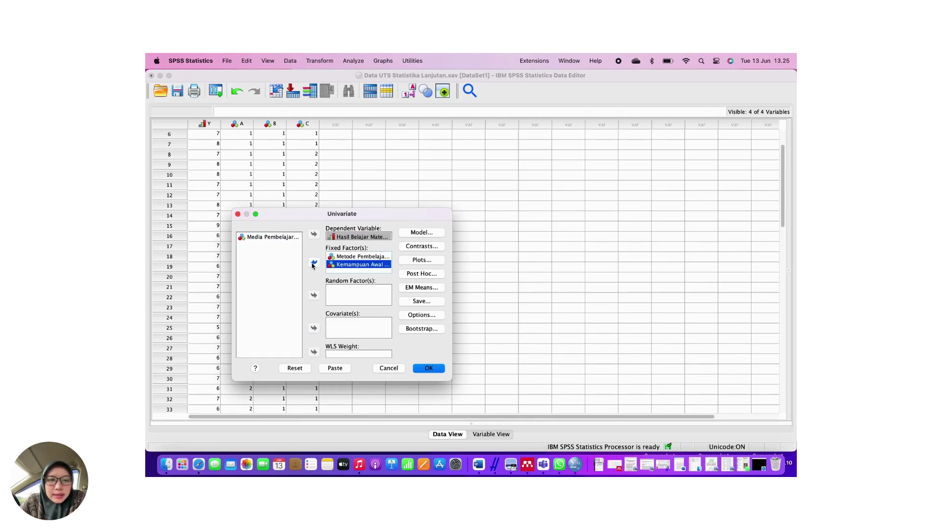
{"action": "left_click", "coordinate": [286, 239]}
{"action": "left_click", "coordinate": [313, 264]}
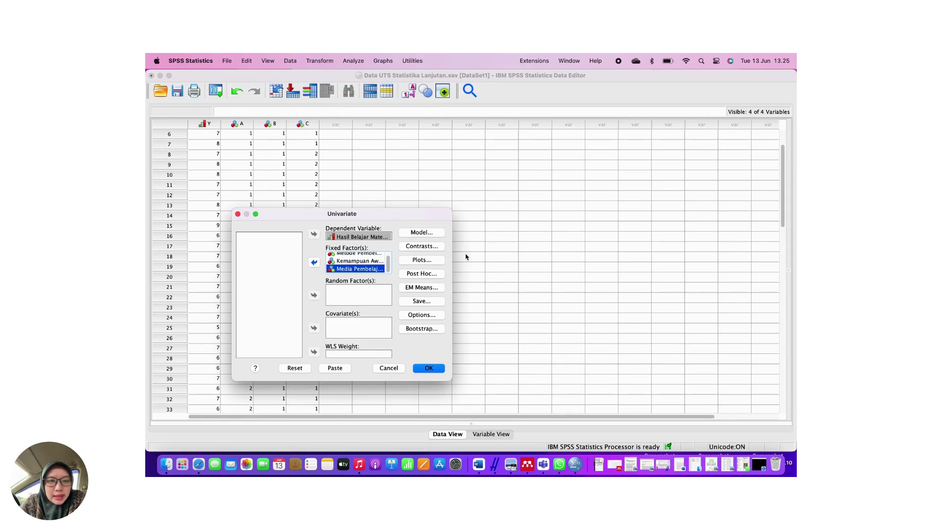
Include descriptive statistics in the options of the Univariate analysis.
{"action": "left_click", "coordinate": [421, 316]}
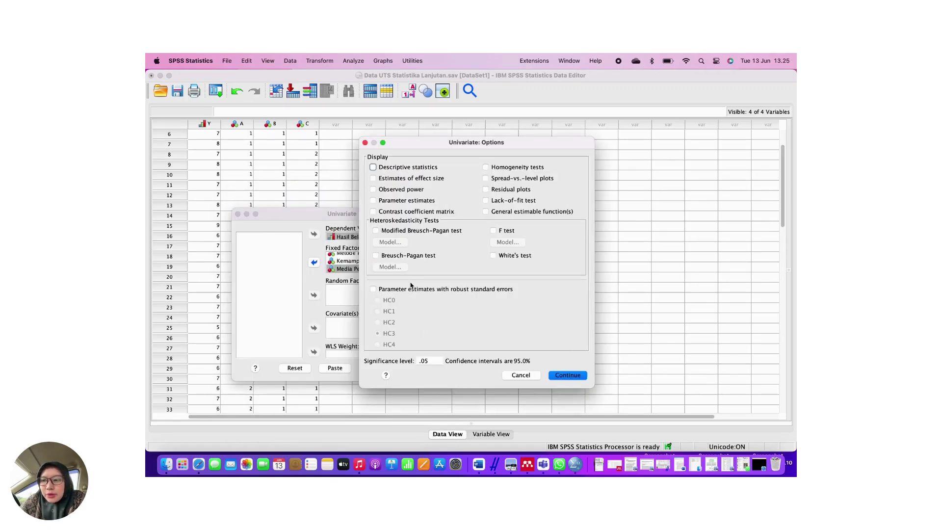
{"action": "left_click", "coordinate": [373, 167]}
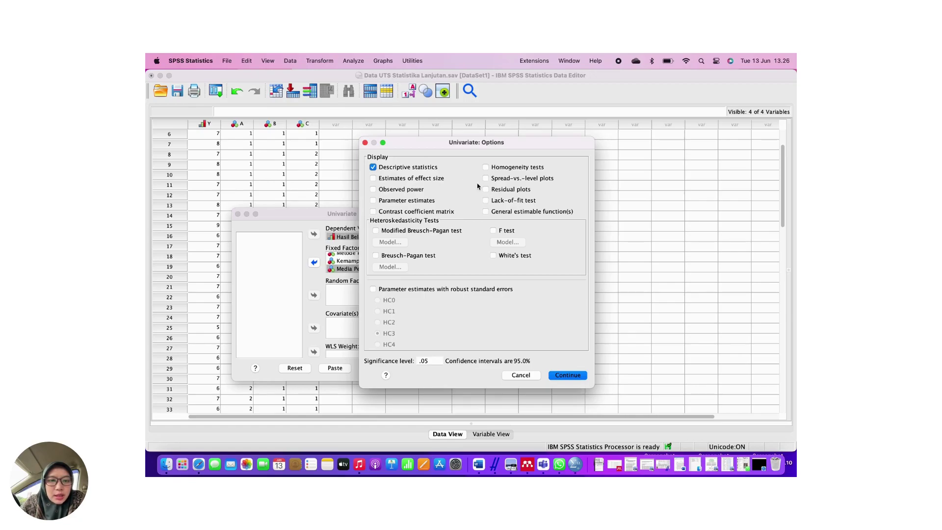
{"action": "left_click", "coordinate": [579, 378]}
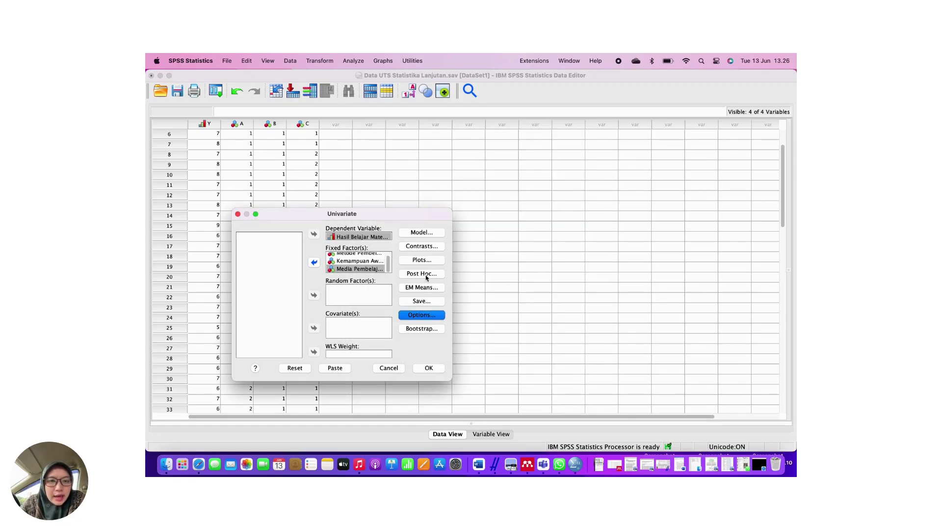
Add factors A, B and C to the post hoc multiple comparisons.
{"action": "left_click", "coordinate": [426, 275]}
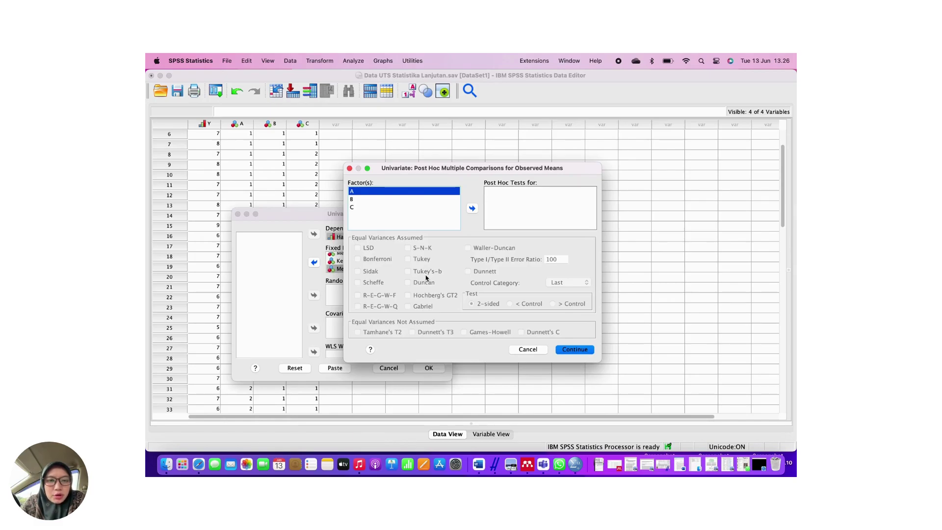
{"action": "left_click", "coordinate": [472, 208]}
{"action": "left_click", "coordinate": [371, 199]}
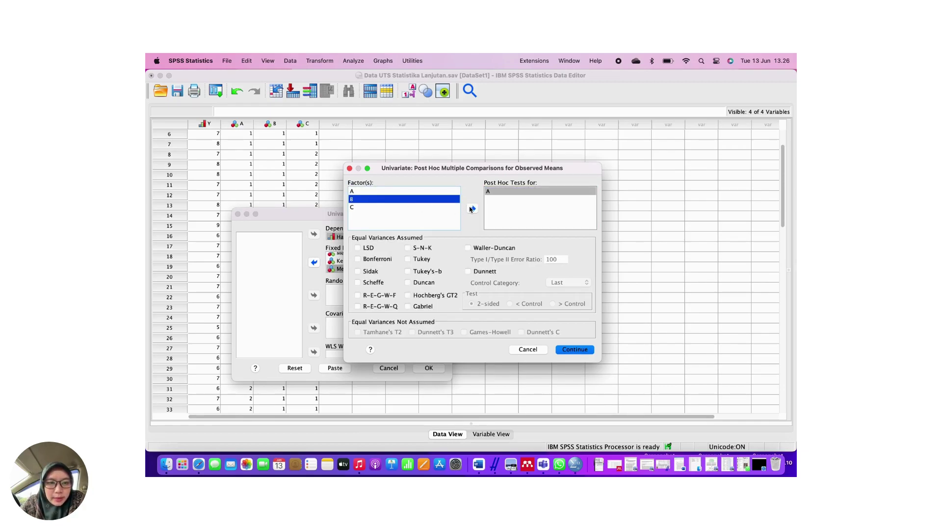
{"action": "left_click", "coordinate": [472, 209]}
{"action": "left_click", "coordinate": [370, 208]}
{"action": "left_click", "coordinate": [472, 208]}
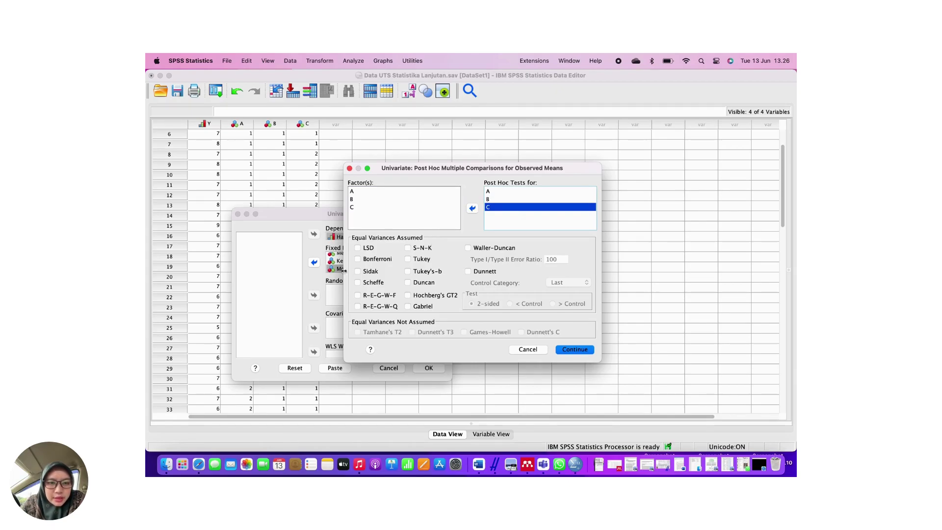
Use the Bonferroni, Scheffe and Tukey tests for the post hoc comparisons and accept the settings.
{"action": "left_click", "coordinate": [358, 260]}
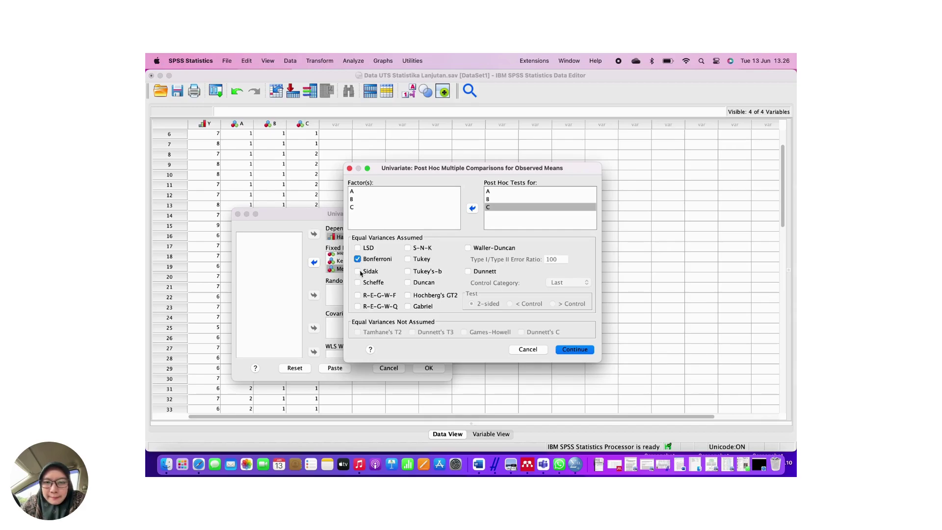
{"action": "left_click", "coordinate": [358, 283]}
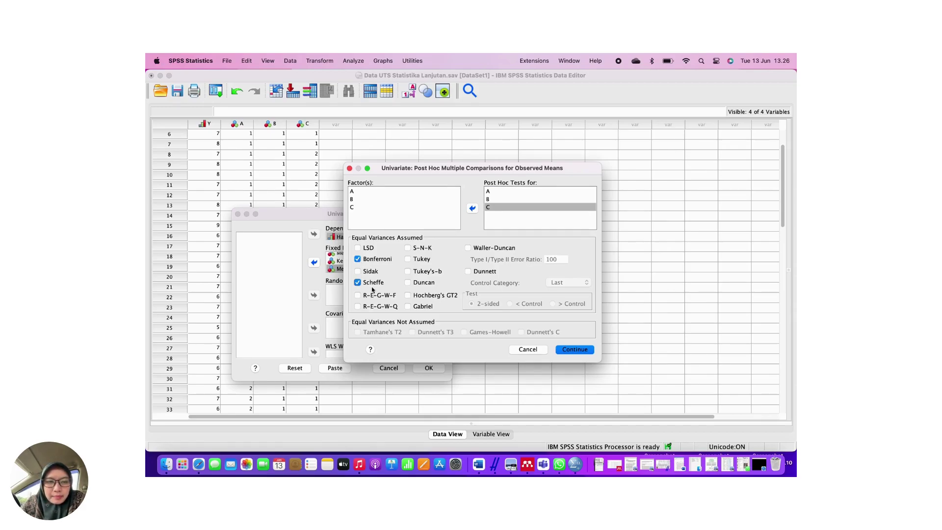
{"action": "left_click", "coordinate": [408, 260]}
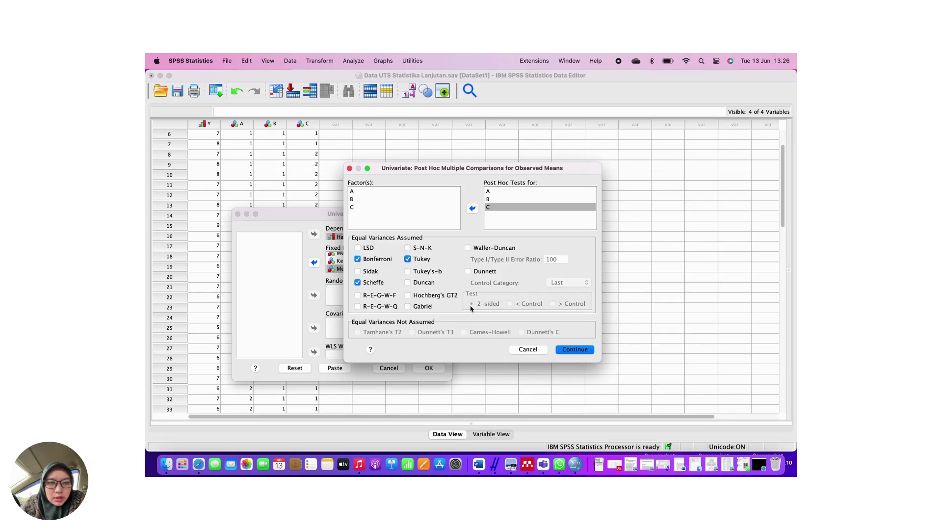
{"action": "left_click", "coordinate": [572, 349]}
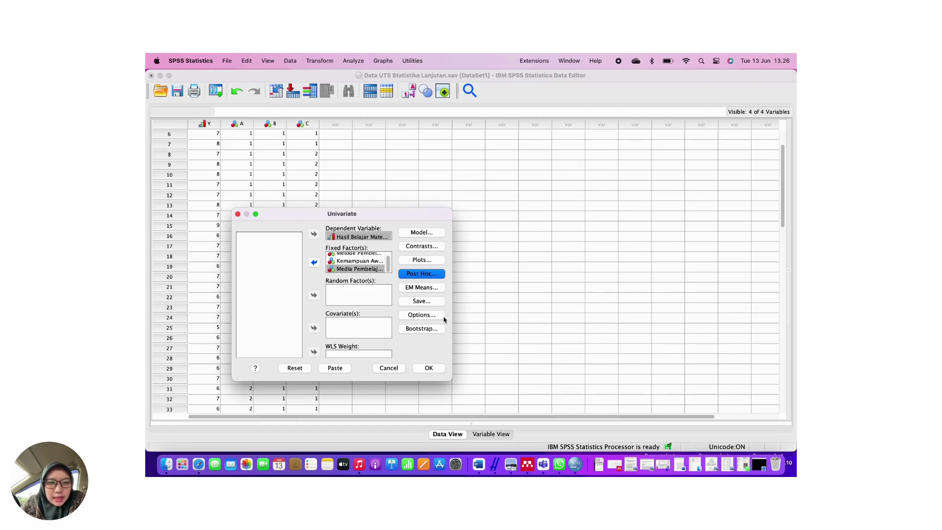
Display estimated marginal means for (OVERALL) and the single factors A, B and C.
{"action": "left_click", "coordinate": [423, 288]}
{"action": "left_click", "coordinate": [391, 243]}
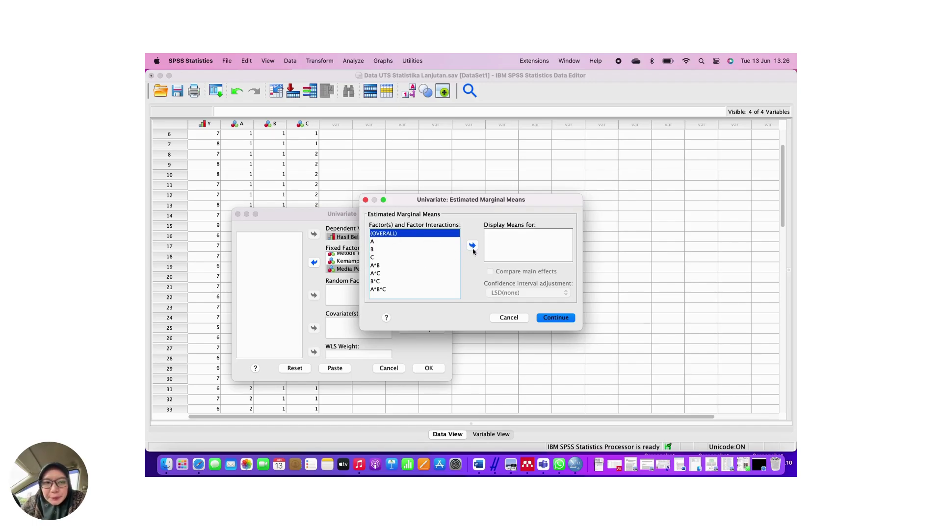
{"action": "left_click", "coordinate": [472, 248]}
{"action": "left_click", "coordinate": [392, 242]}
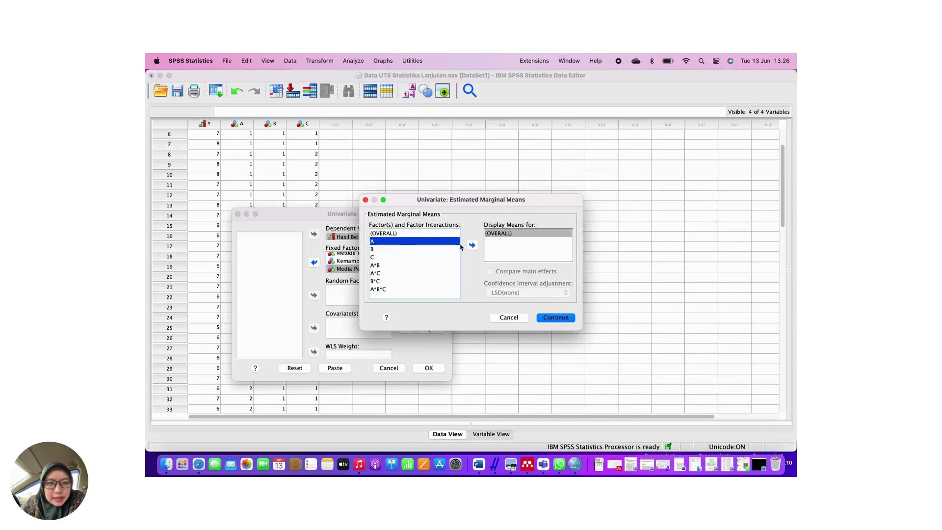
{"action": "left_click", "coordinate": [474, 247]}
{"action": "left_click", "coordinate": [391, 249]}
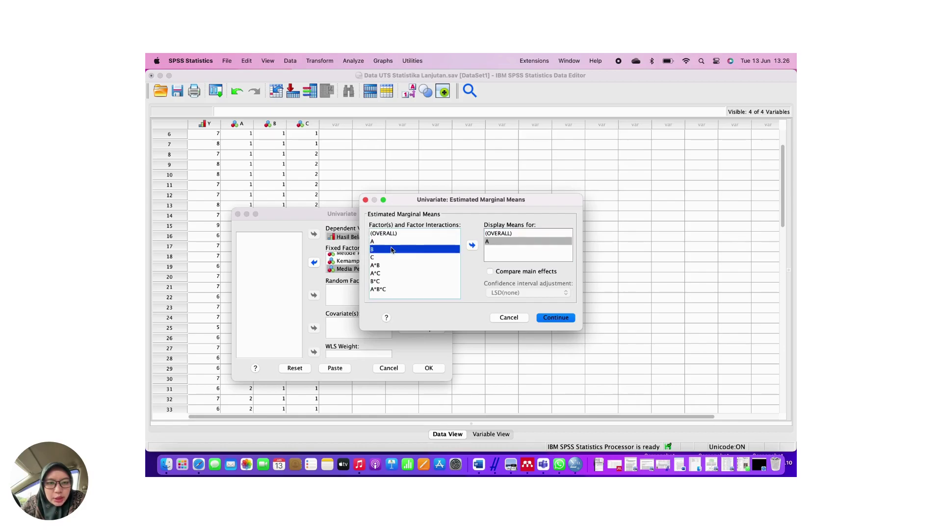
{"action": "left_click", "coordinate": [473, 246]}
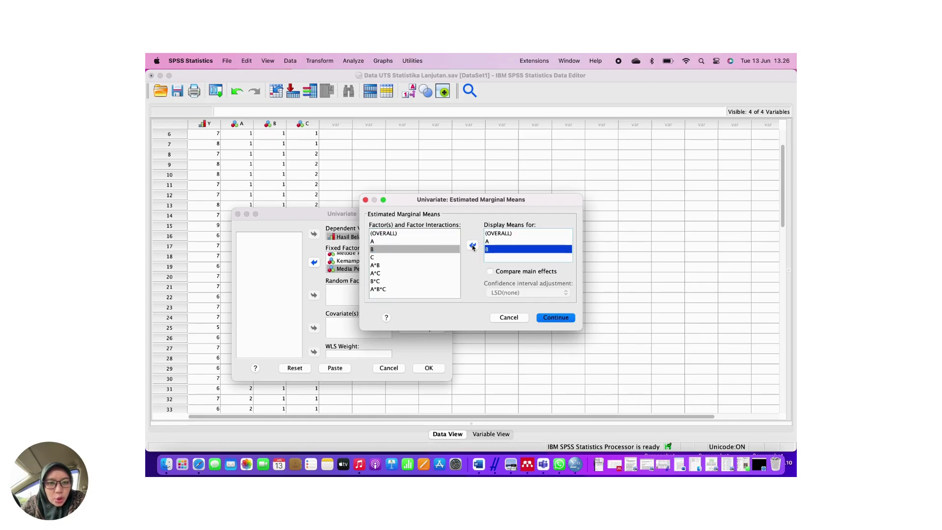
{"action": "left_click", "coordinate": [374, 258]}
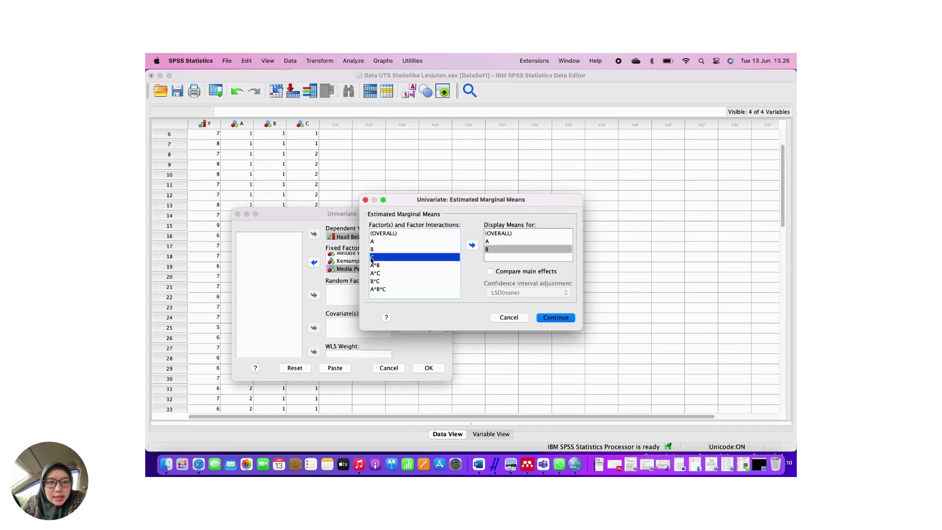
{"action": "left_click", "coordinate": [472, 245]}
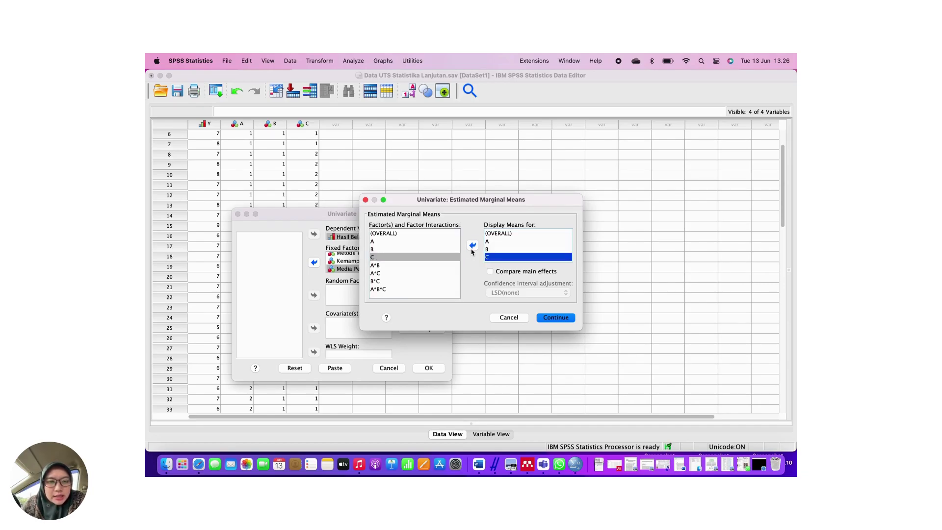
Add the interactions A*B, A*C, B*C and A*B*C to the displayed marginal means and accept the settings.
{"action": "left_click", "coordinate": [397, 267]}
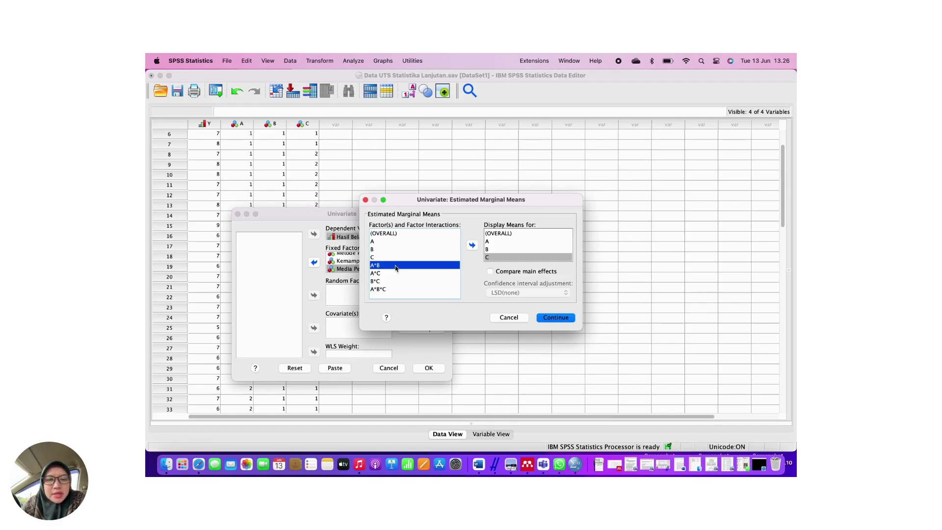
{"action": "key", "text": "shift+Down"}
{"action": "key", "text": "shift+Down"}
{"action": "key", "text": "shift+Down"}
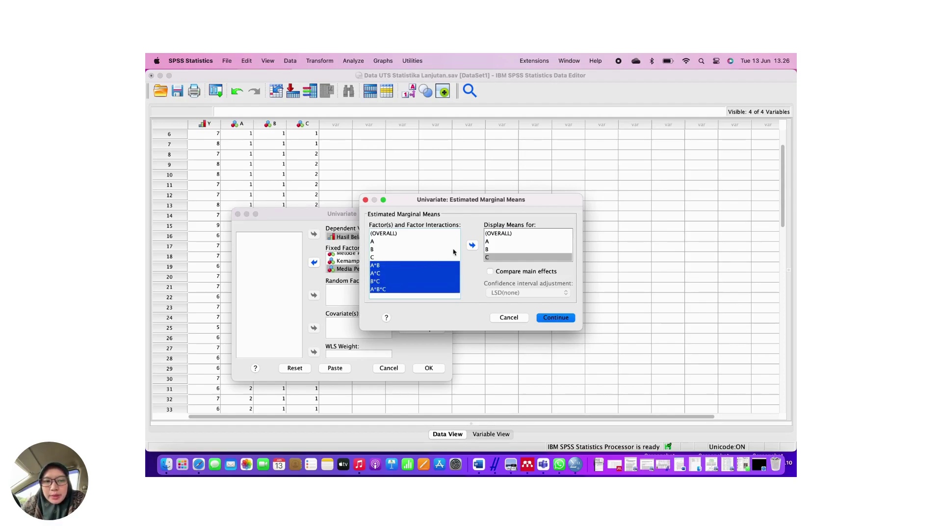
{"action": "left_click", "coordinate": [472, 246]}
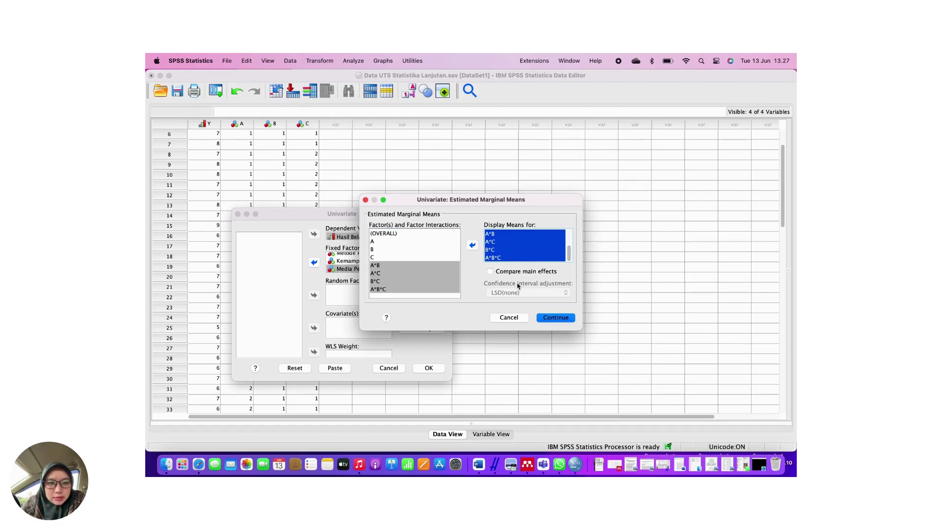
{"action": "left_click", "coordinate": [551, 319]}
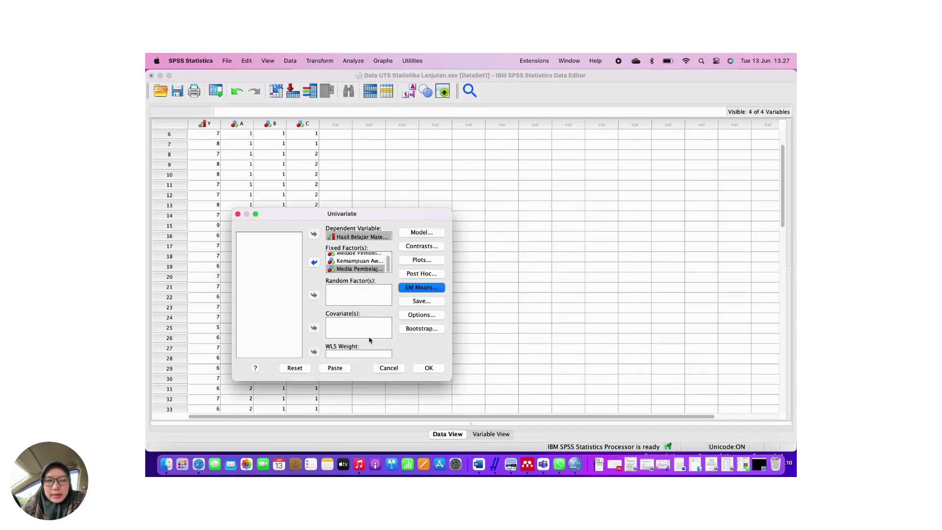
Run the univariate analysis and enlarge the output viewer window to full size.
{"action": "left_click", "coordinate": [429, 368]}
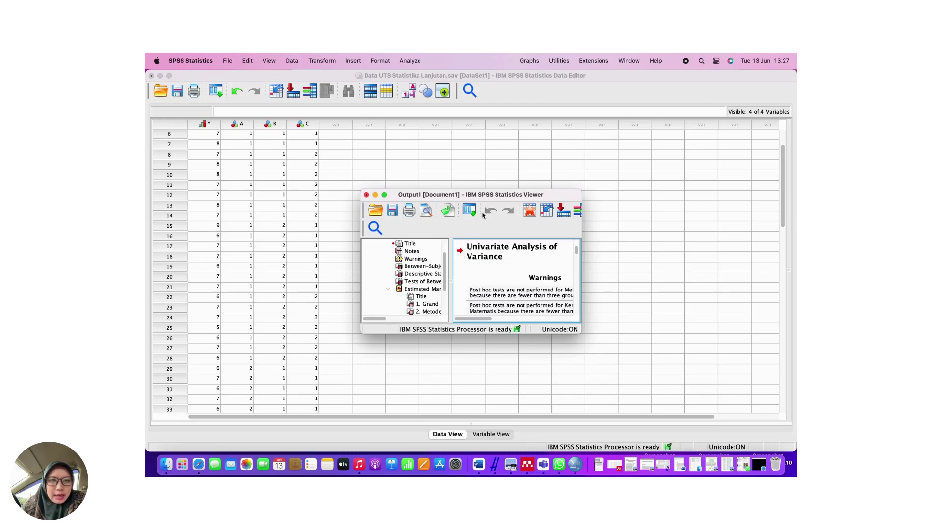
{"action": "left_click", "coordinate": [384, 196]}
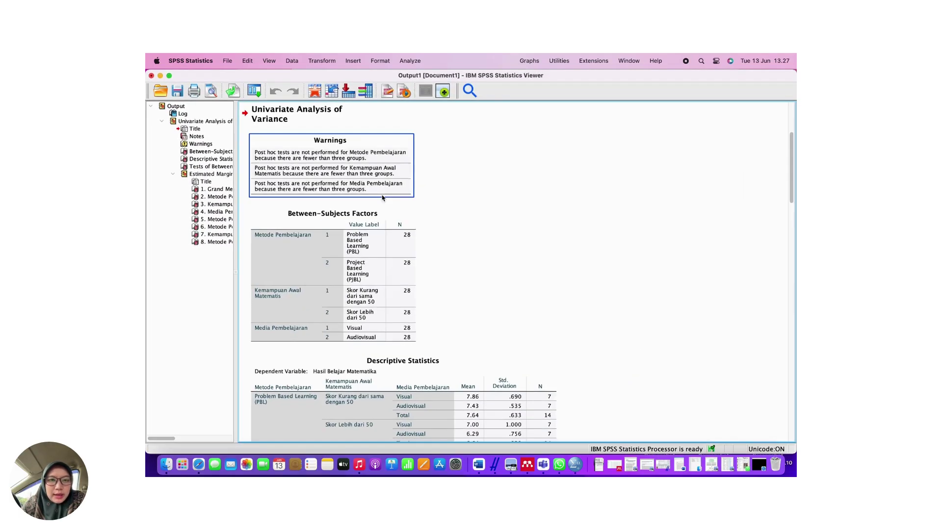
Examine the Between-Subjects Factors and Descriptive Statistics tables in the output.
{"action": "scroll", "coordinate": [415, 320], "scroll_direction": "down", "scroll_amount": 8}
{"action": "scroll", "coordinate": [414, 320], "scroll_direction": "up", "scroll_amount": 10}
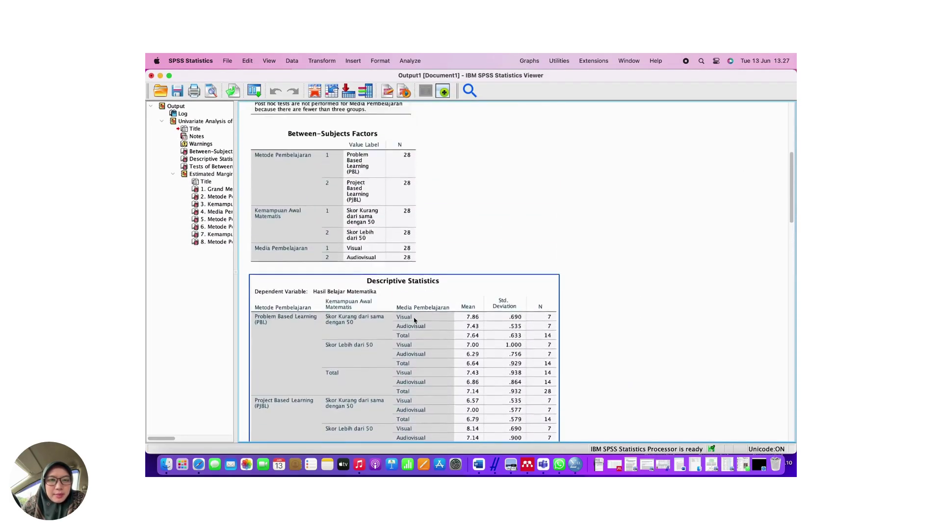
{"action": "scroll", "coordinate": [415, 320], "scroll_direction": "down", "scroll_amount": 4}
{"action": "scroll", "coordinate": [414, 320], "scroll_direction": "down", "scroll_amount": 1}
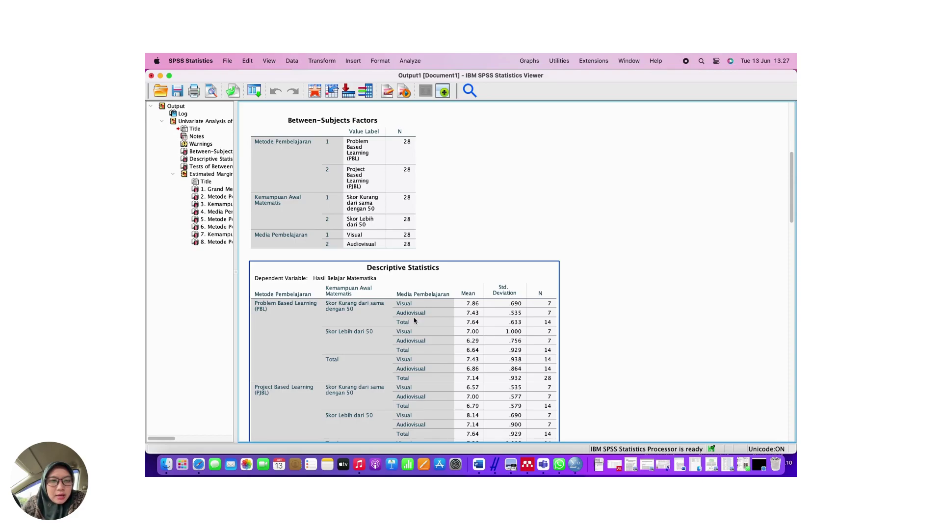
{"action": "left_click", "coordinate": [412, 144]}
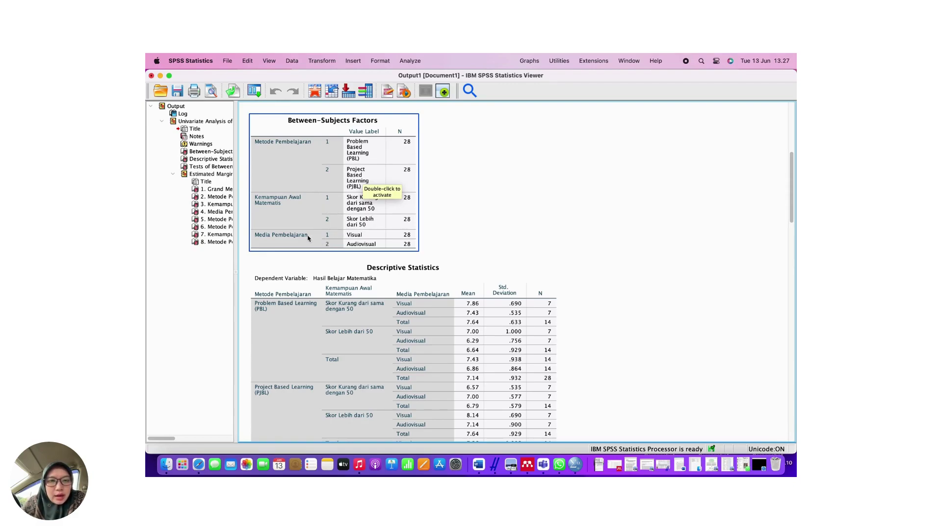
{"action": "scroll", "coordinate": [442, 240], "scroll_direction": "down", "scroll_amount": 5}
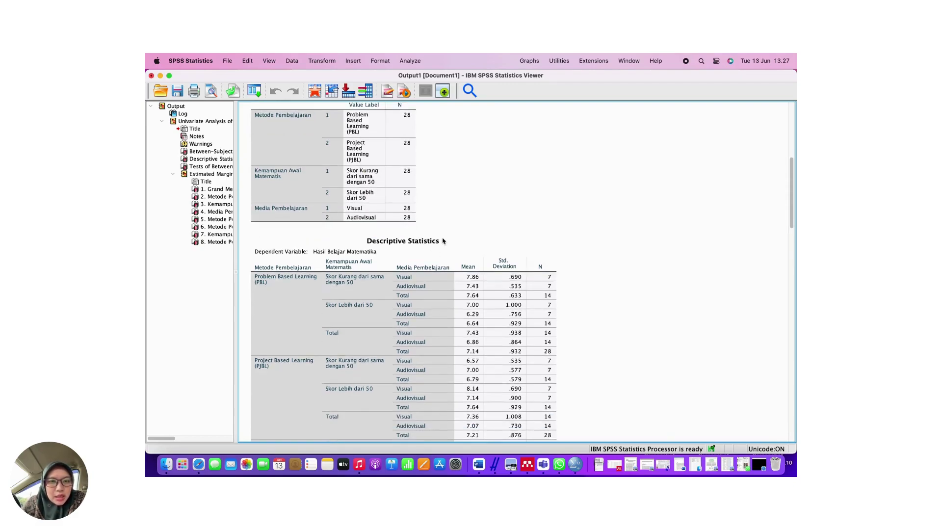
{"action": "scroll", "coordinate": [442, 241], "scroll_direction": "up", "scroll_amount": 1}
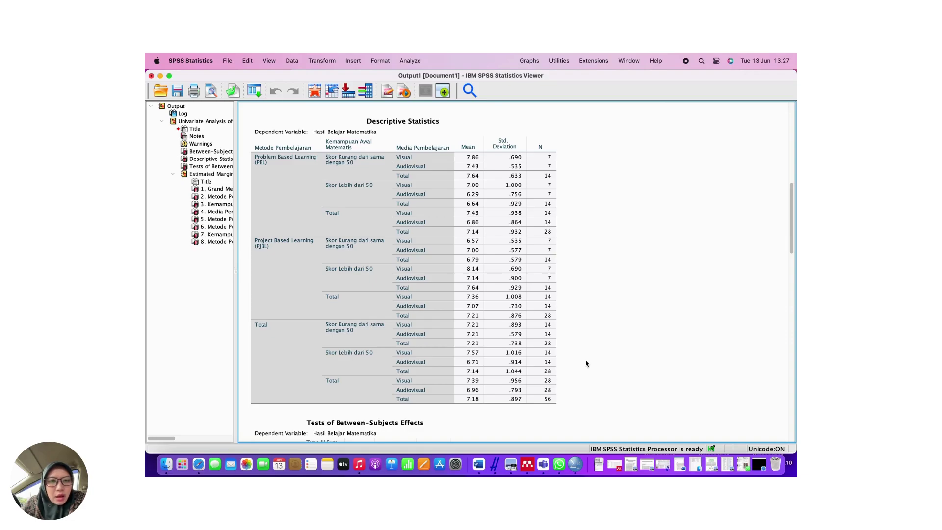
Examine the Tests of Between-Subjects Effects table for the significance of each factor and interaction.
{"action": "scroll", "coordinate": [586, 363], "scroll_direction": "down", "scroll_amount": 5}
{"action": "left_click", "coordinate": [461, 265]}
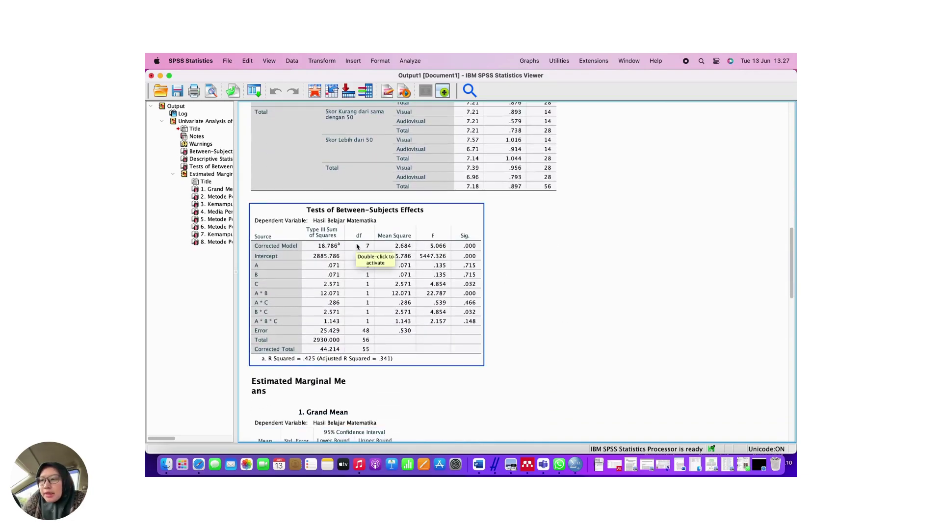
{"action": "scroll", "coordinate": [357, 246], "scroll_direction": "down", "scroll_amount": 1}
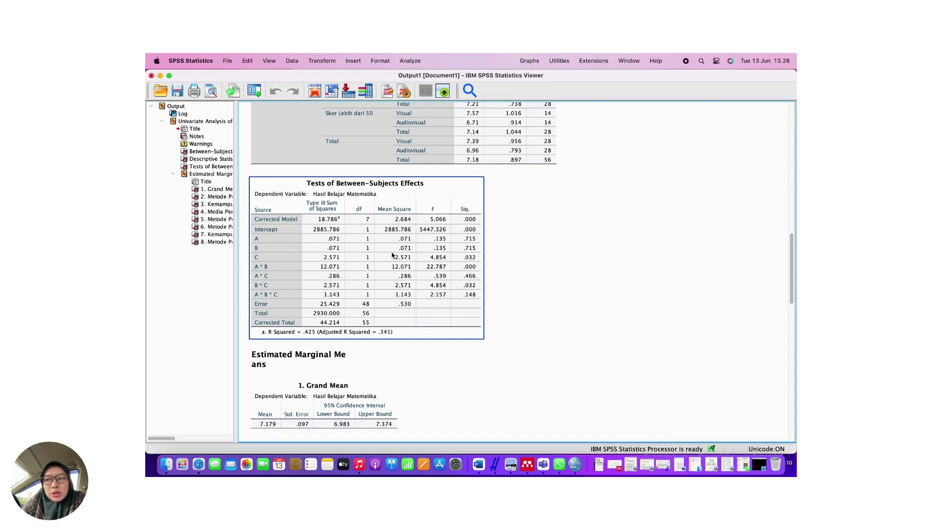
{"action": "left_click", "coordinate": [518, 285]}
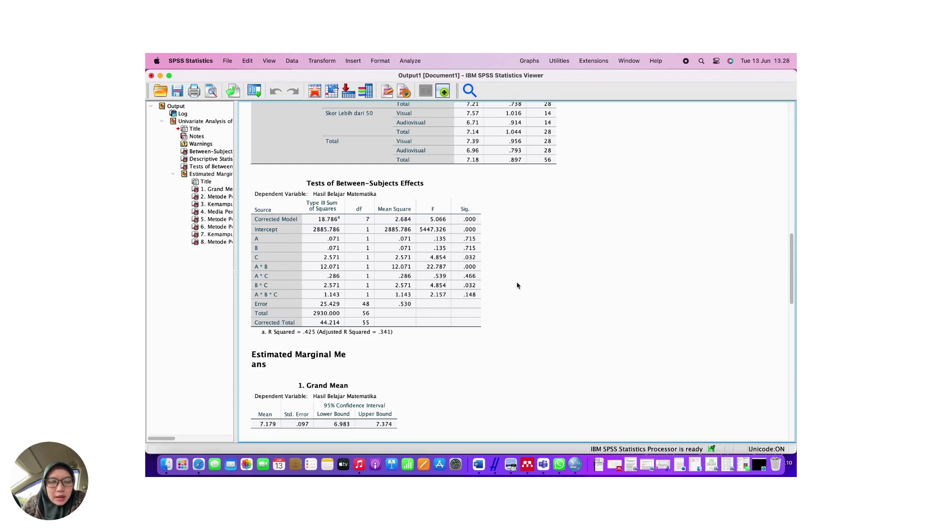
{"action": "left_click", "coordinate": [393, 263]}
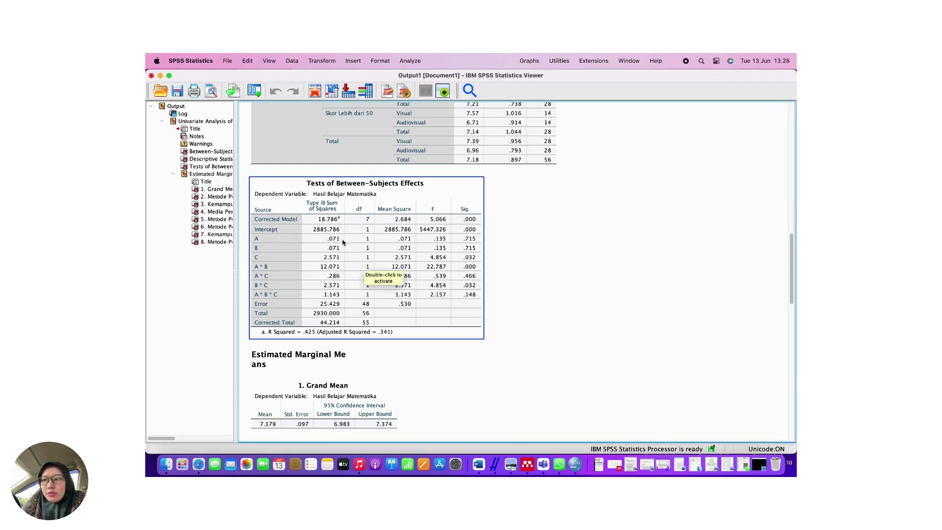
{"action": "left_click", "coordinate": [488, 256]}
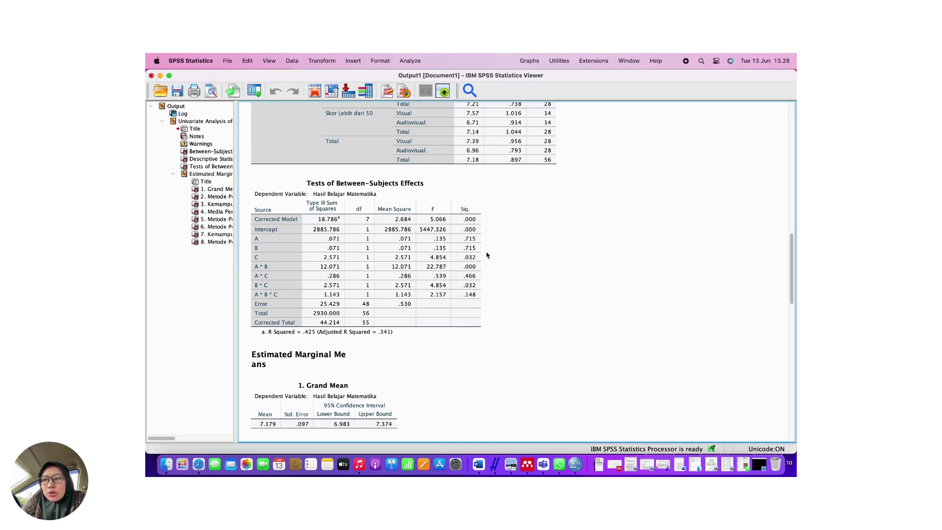
{"action": "left_click", "coordinate": [477, 241]}
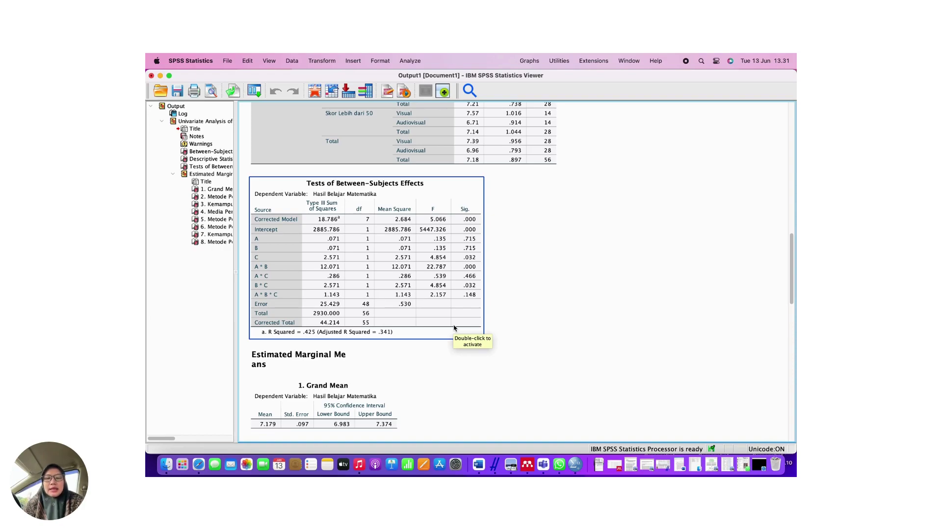
Review the Estimated Marginal Means tables from the grand mean to the three-way interaction, and return to the start of the output.
{"action": "left_click", "coordinate": [560, 323]}
{"action": "scroll", "coordinate": [560, 323], "scroll_direction": "down", "scroll_amount": 5}
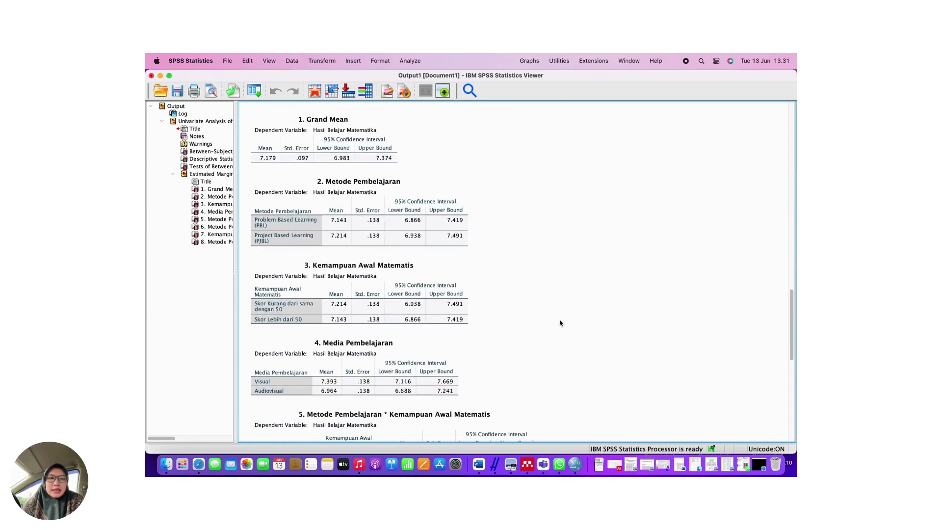
{"action": "scroll", "coordinate": [561, 323], "scroll_direction": "down", "scroll_amount": 4}
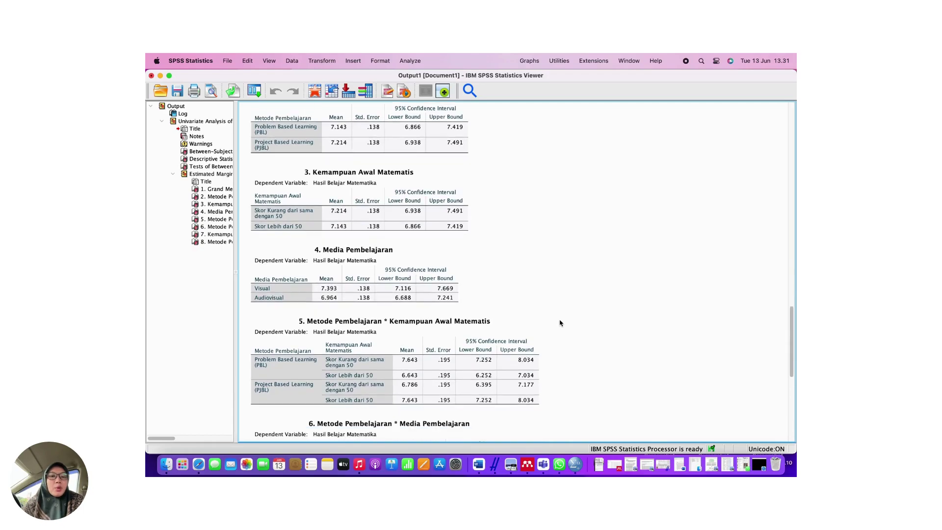
{"action": "scroll", "coordinate": [560, 323], "scroll_direction": "down", "scroll_amount": 4}
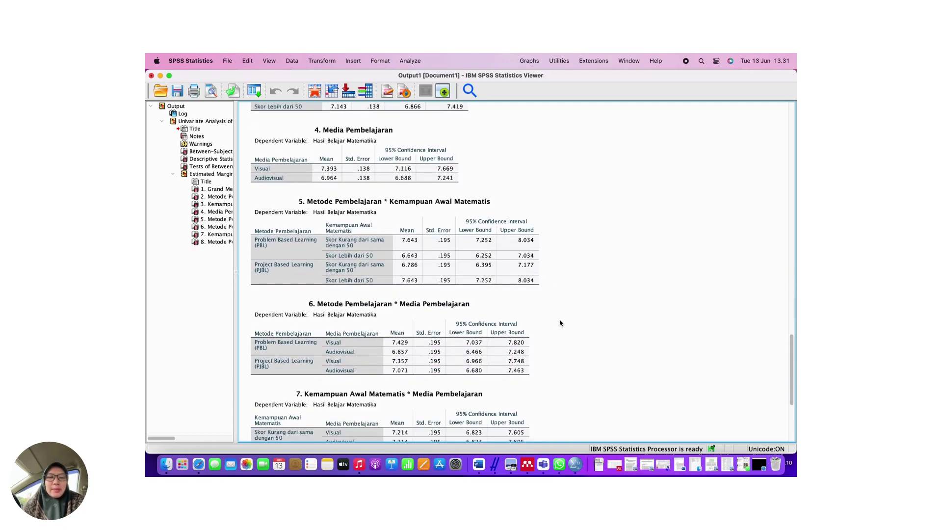
{"action": "scroll", "coordinate": [561, 323], "scroll_direction": "down", "scroll_amount": 5}
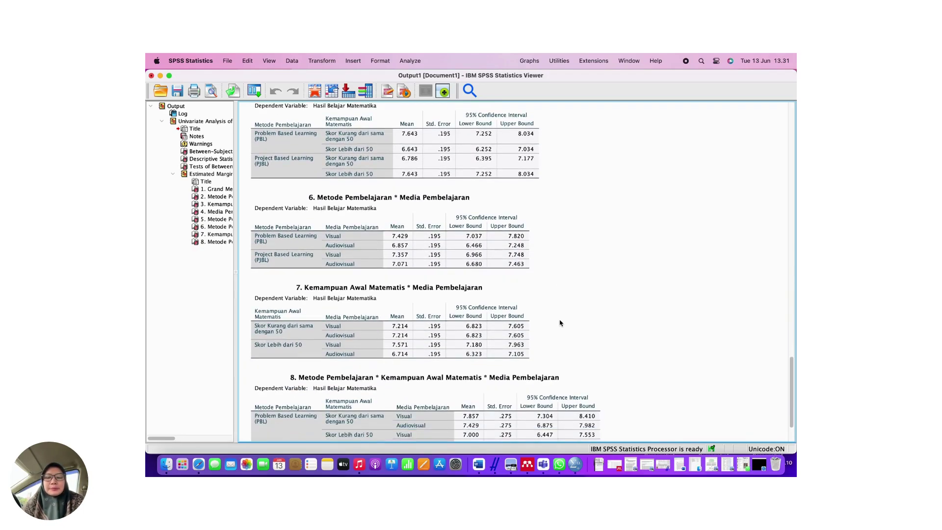
{"action": "scroll", "coordinate": [561, 323], "scroll_direction": "down", "scroll_amount": 2}
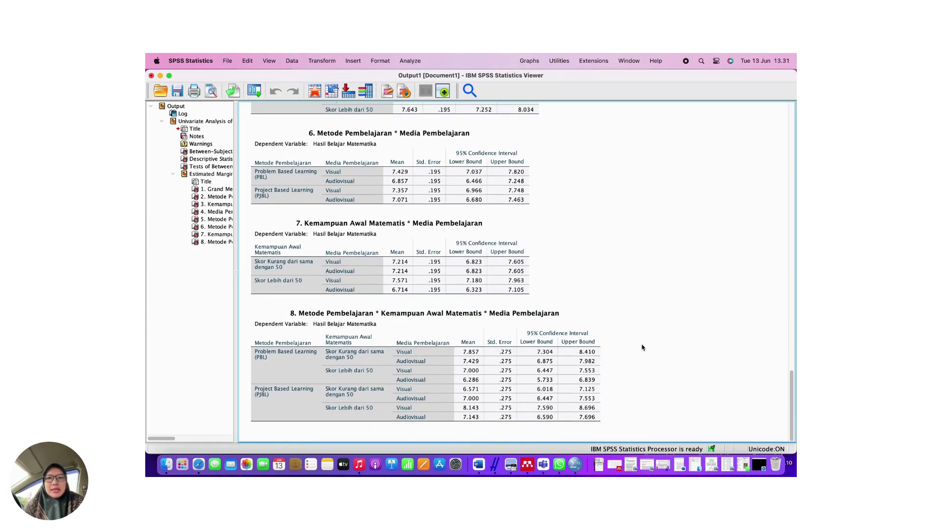
{"action": "scroll", "coordinate": [640, 325], "scroll_direction": "up", "scroll_amount": 10}
{"action": "scroll", "coordinate": [641, 325], "scroll_direction": "up", "scroll_amount": 20}
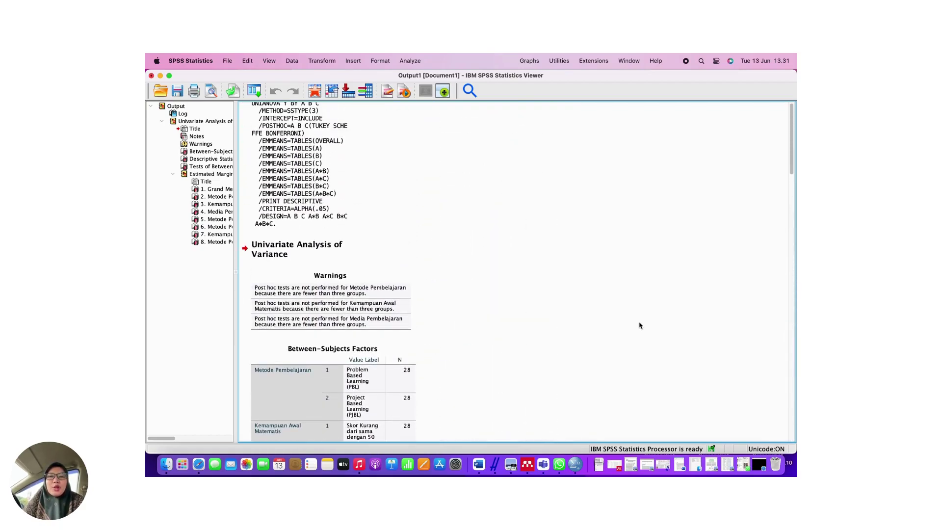